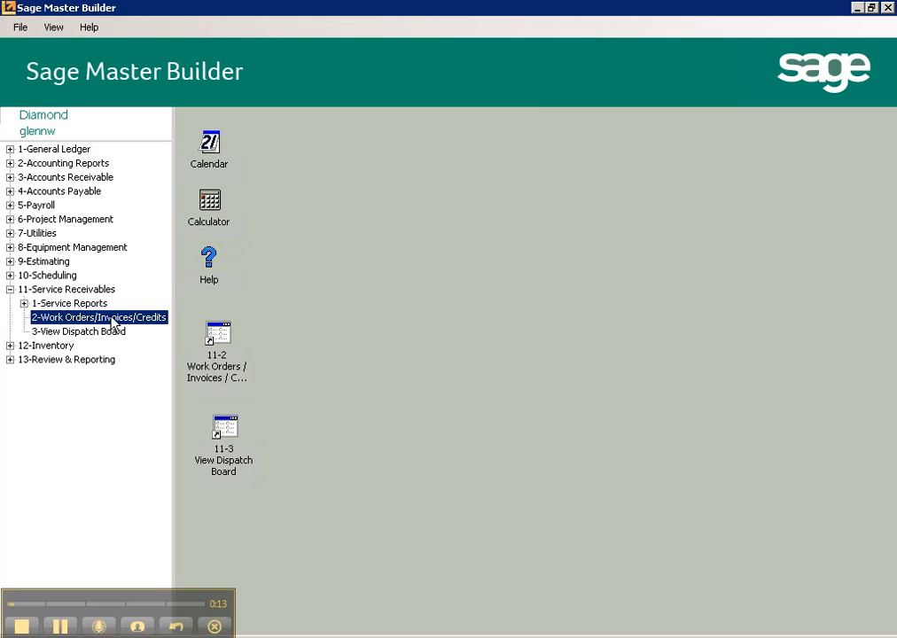
Open the Work Orders/Invoices/Credits window and set the new order's client by looking up "southland".
double_click(131, 316)
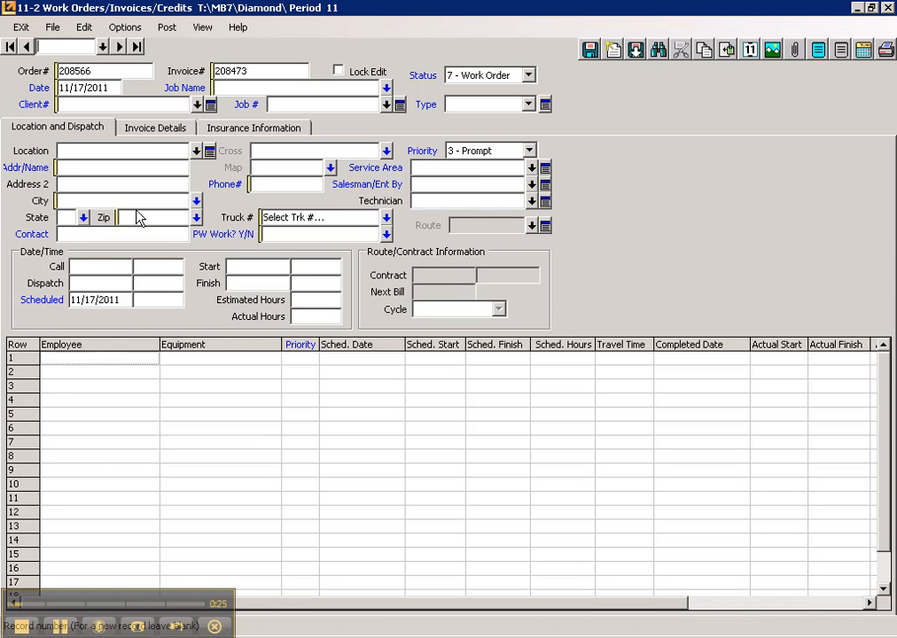
left_click(116, 106)
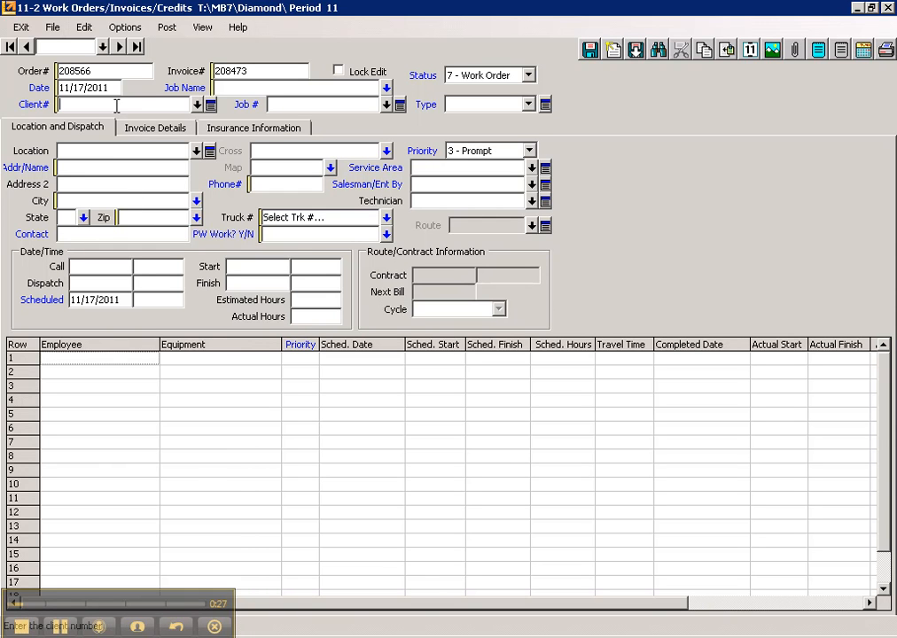
type("southland")
key("Tab")
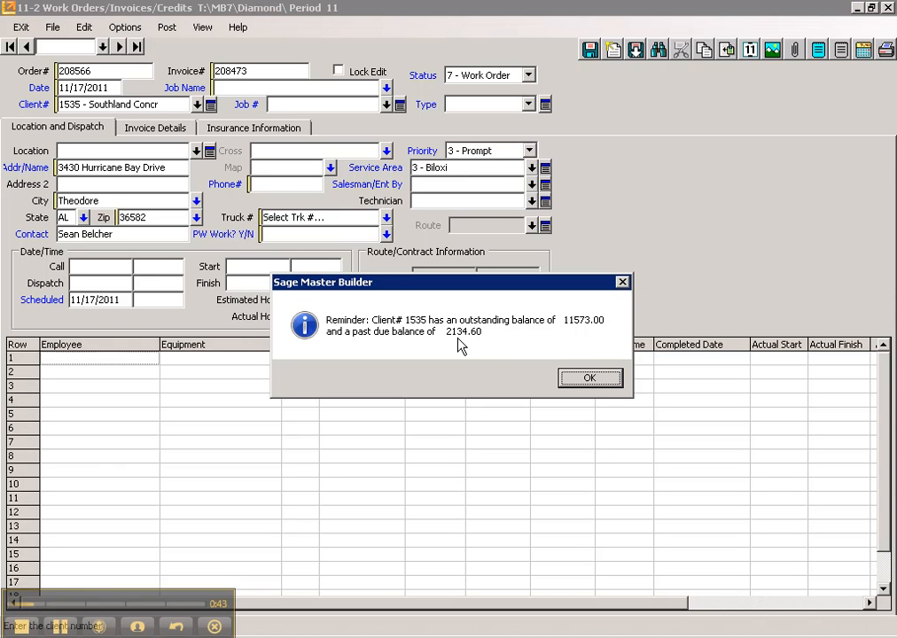
left_click(574, 380)
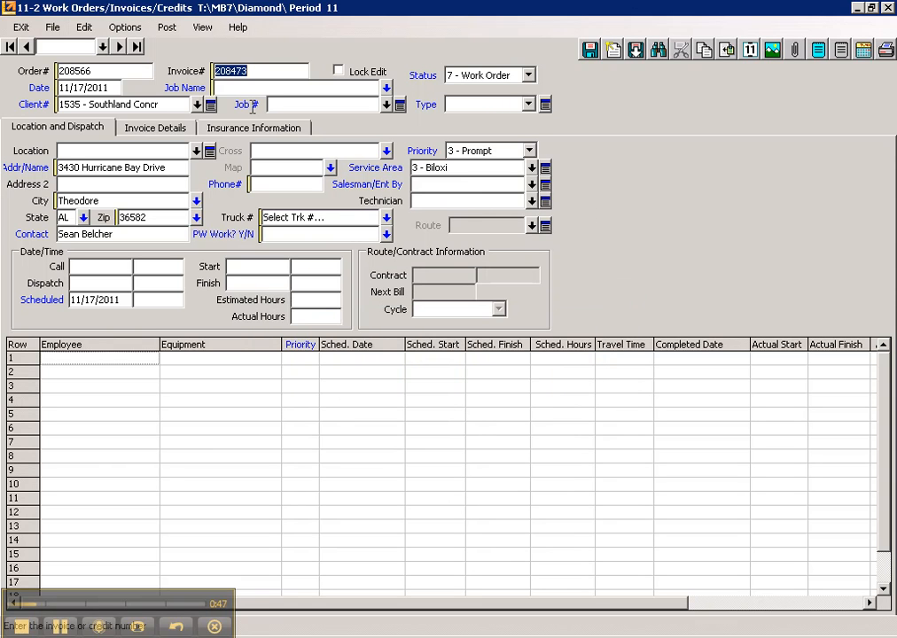
Enter "Stennis Space Center CD Holes" as the work order's job name.
key("Tab")
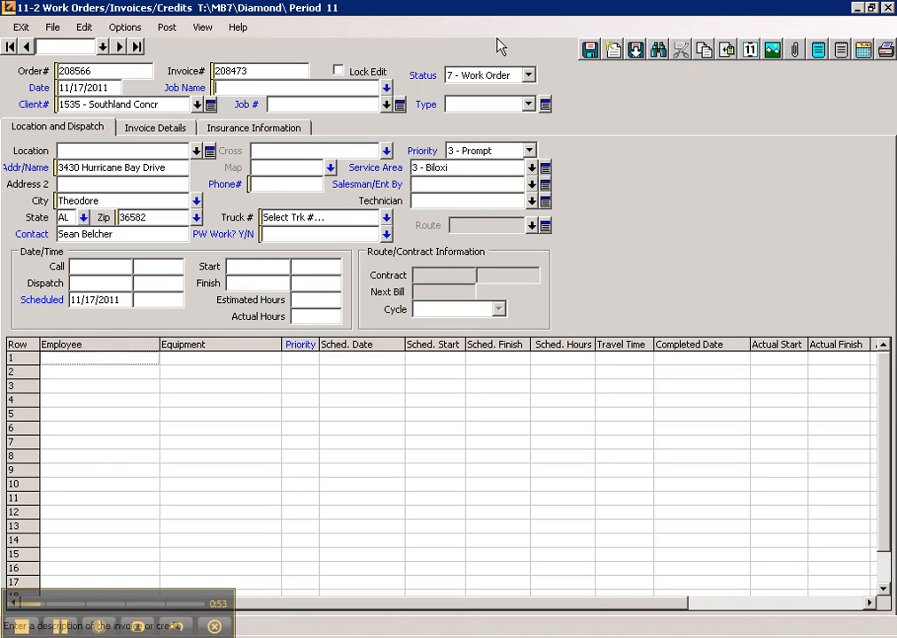
type("Stennis Space Center DC")
key("BackSpace")
key("BackSpace")
type("CD Holes")
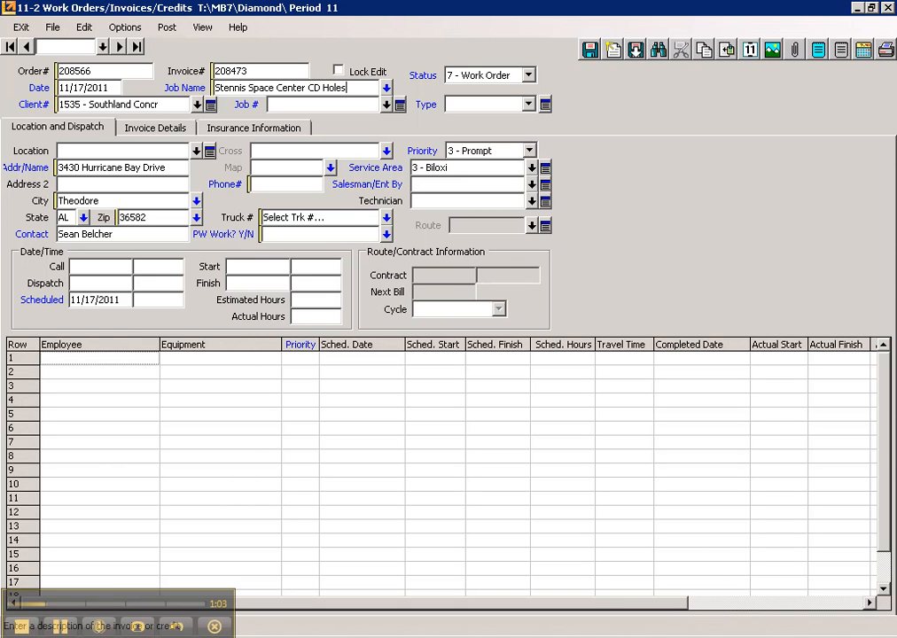
Assign the work order to job 3, MS Service 2011.
left_click(331, 105)
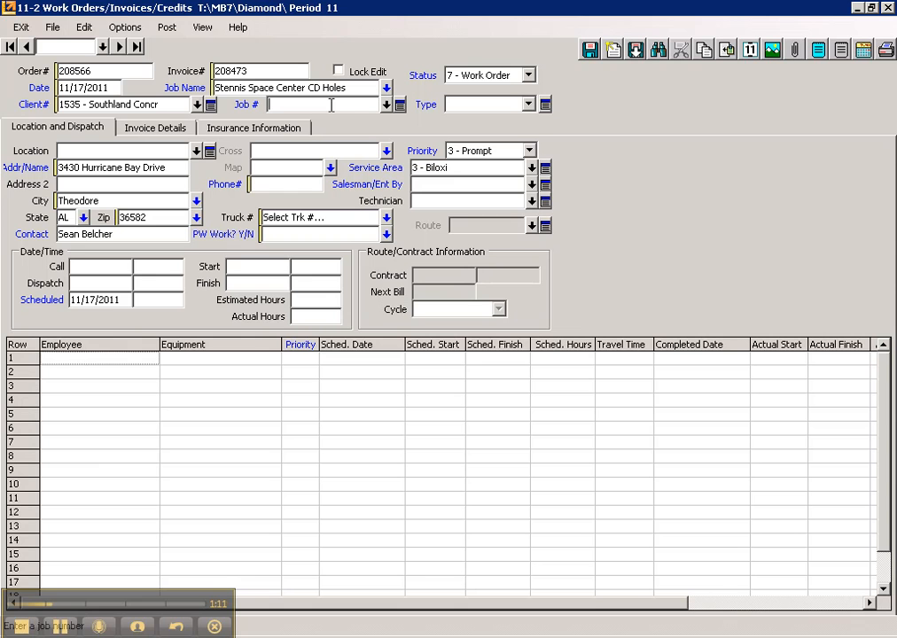
type("3")
key("Tab")
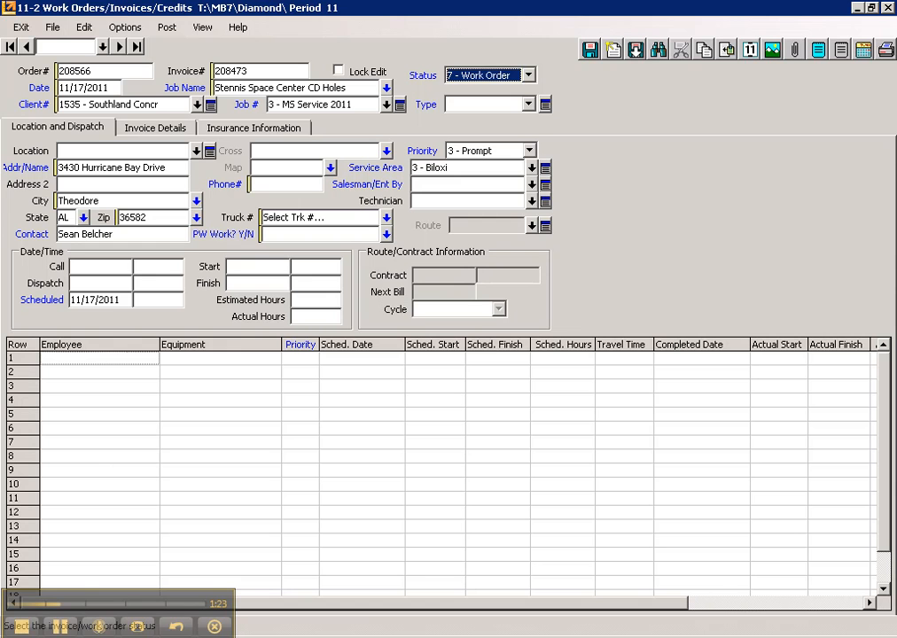
Set the work order type to 32 - B CD.
left_click(485, 104)
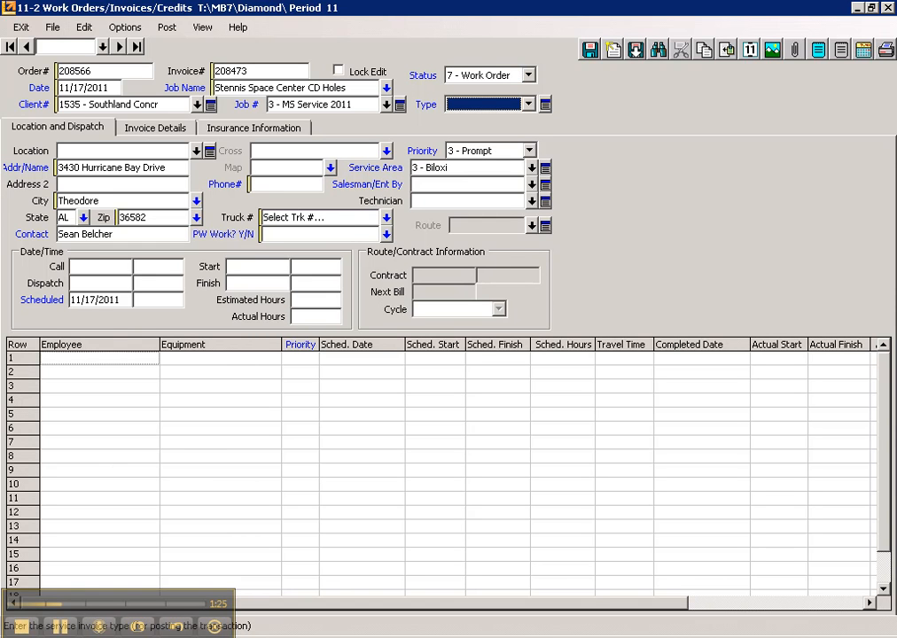
type("31 - B WS")
key("Down")
left_click(527, 104)
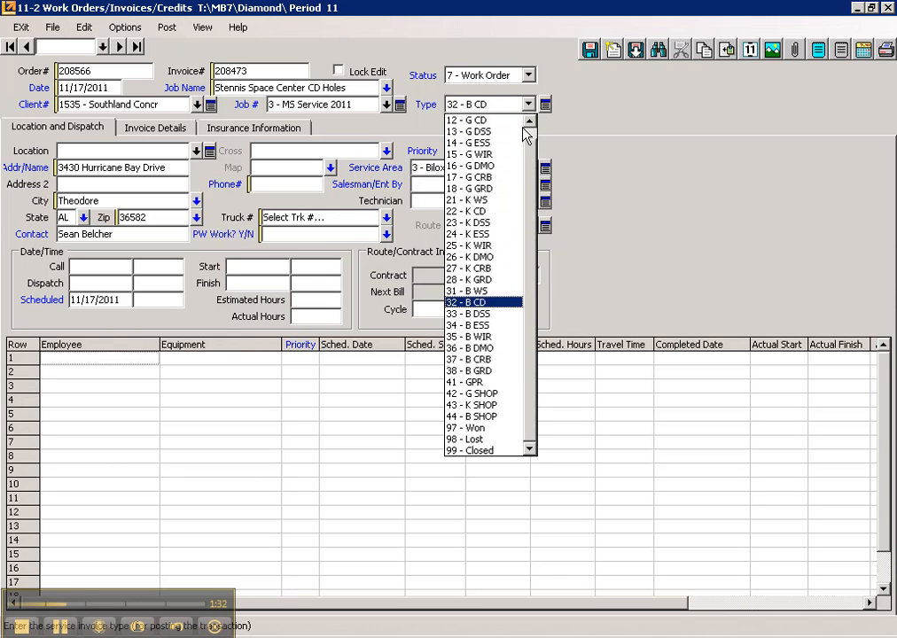
left_click(482, 303)
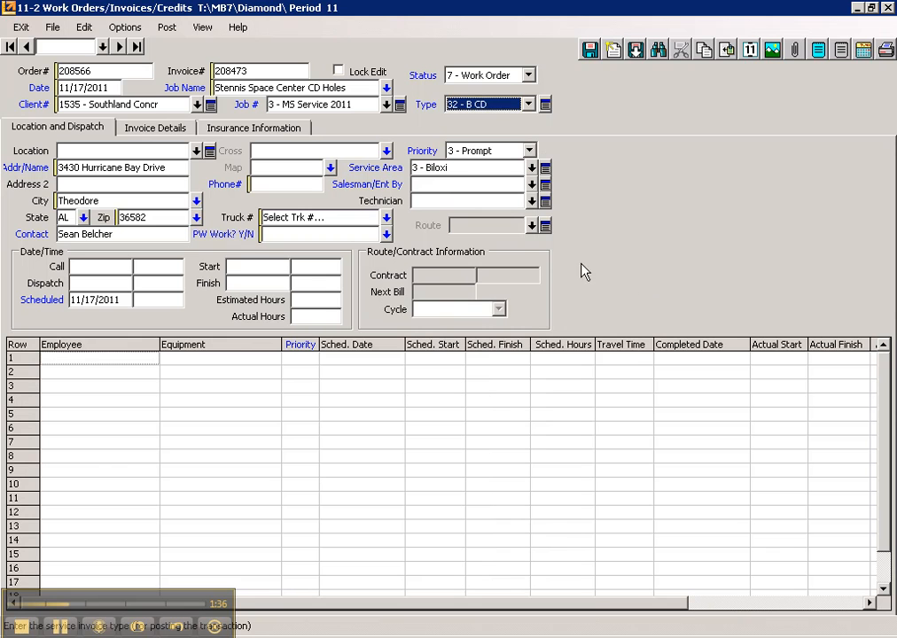
Choose Stennis Space Center from the client's service locations as the work order's location.
left_click(124, 152)
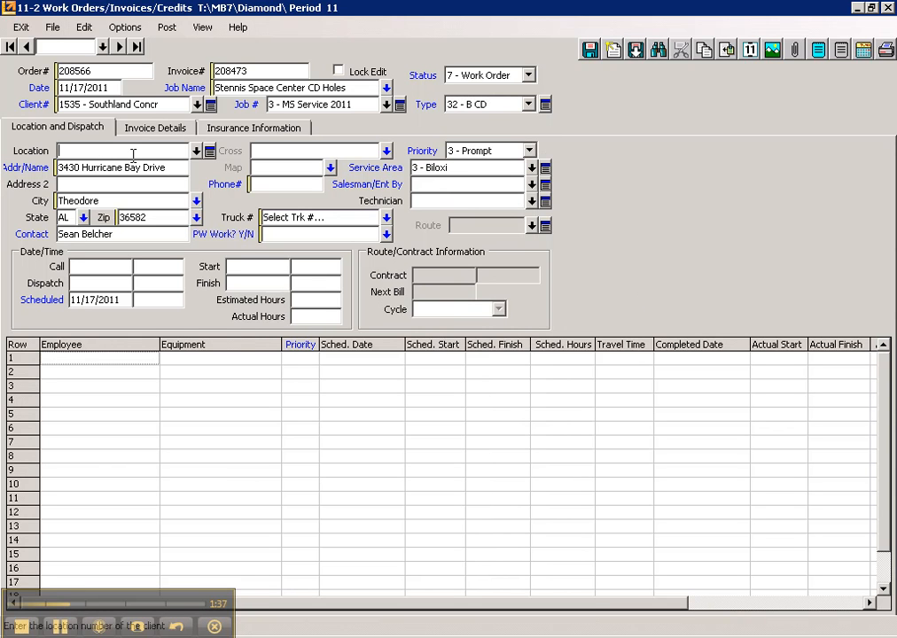
left_click(203, 157)
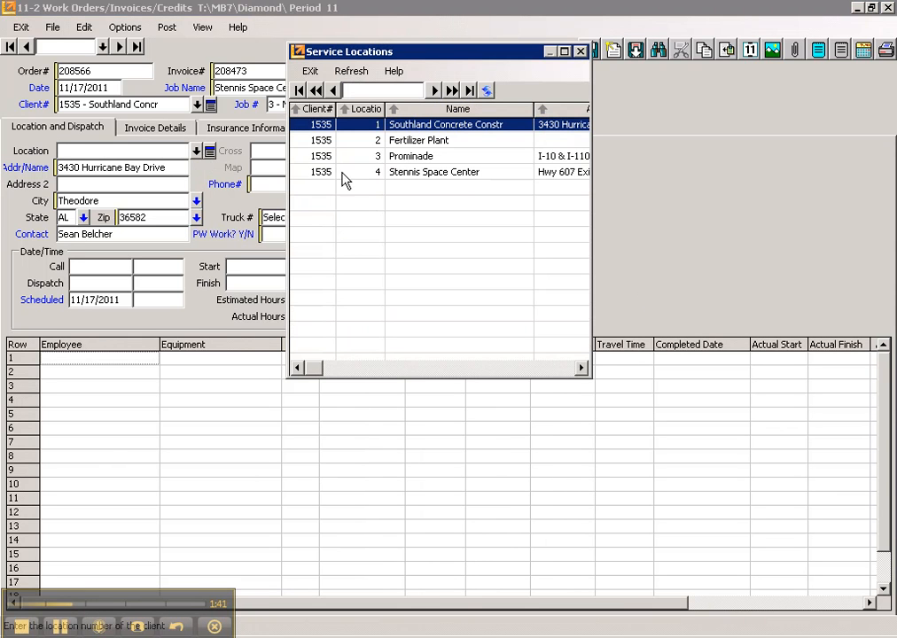
left_click_drag(590, 174, 819, 238)
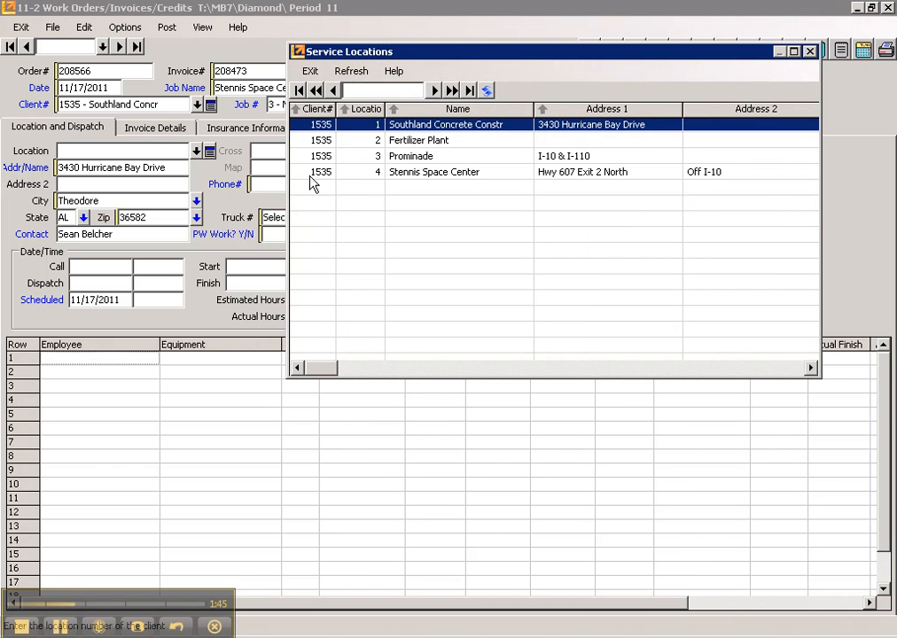
double_click(311, 173)
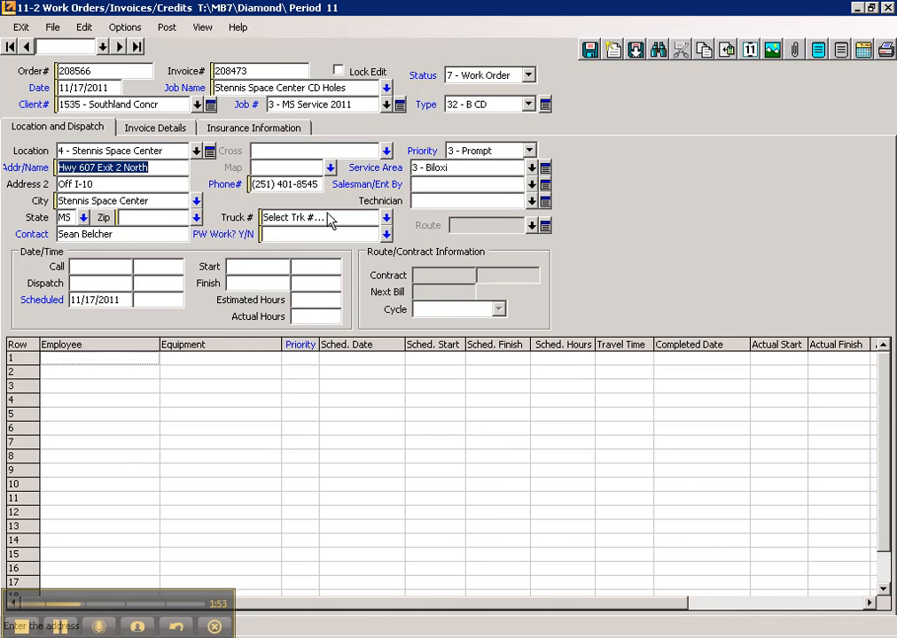
key("shift+Tab")
left_click(210, 152)
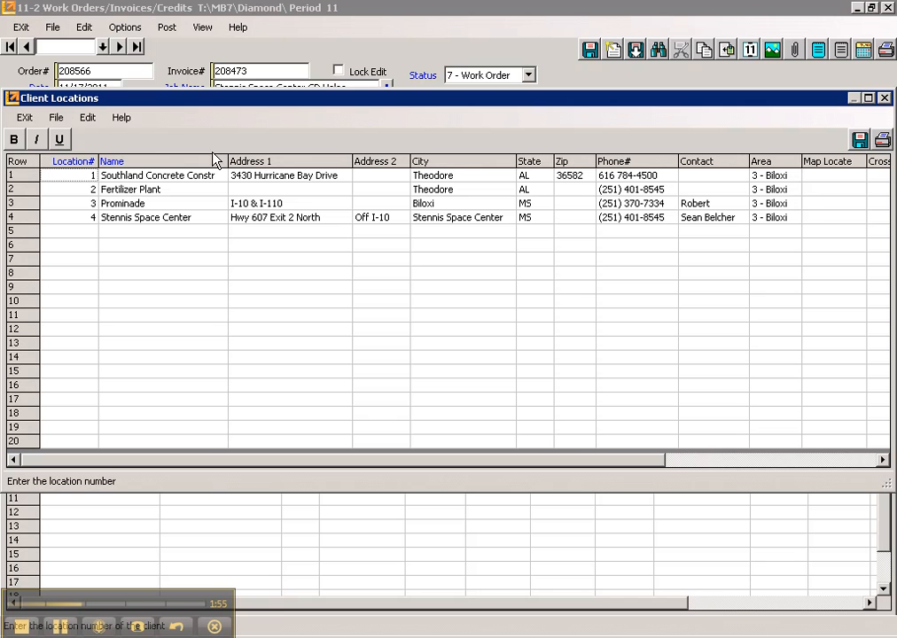
left_click(82, 232)
type("5")
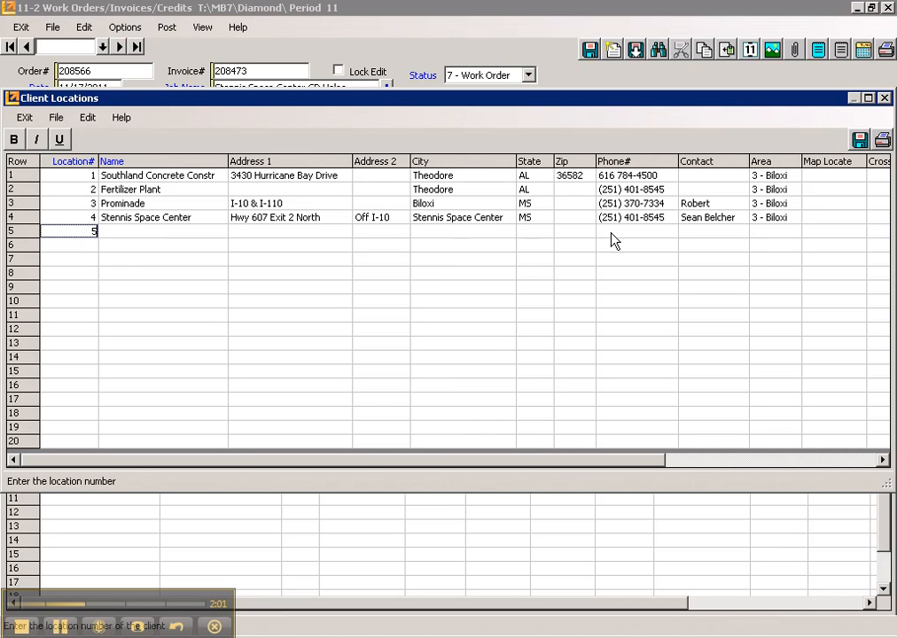
left_click(884, 99)
left_click(440, 377)
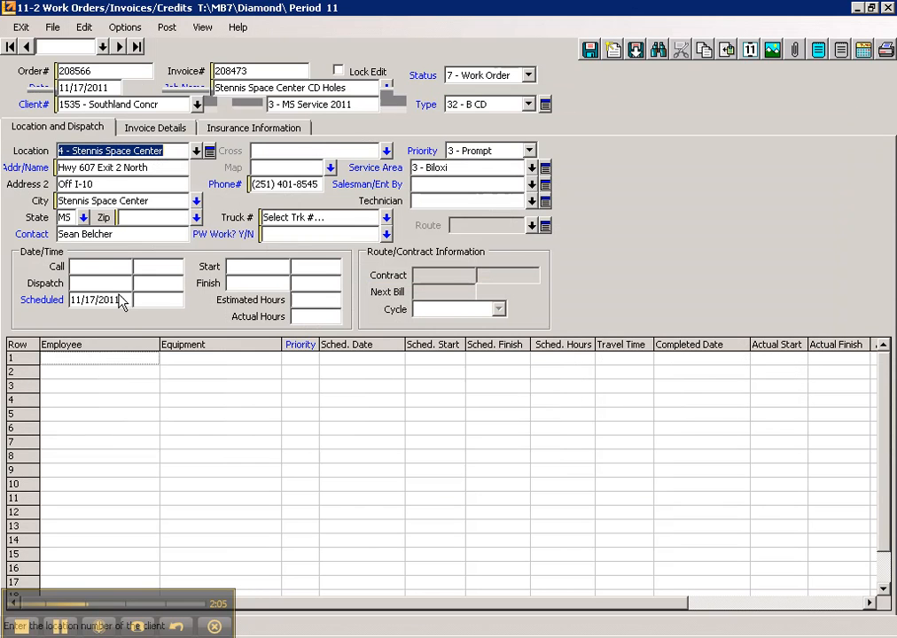
Set the scheduled date of the service call to 11/18/2011.
left_click(95, 87)
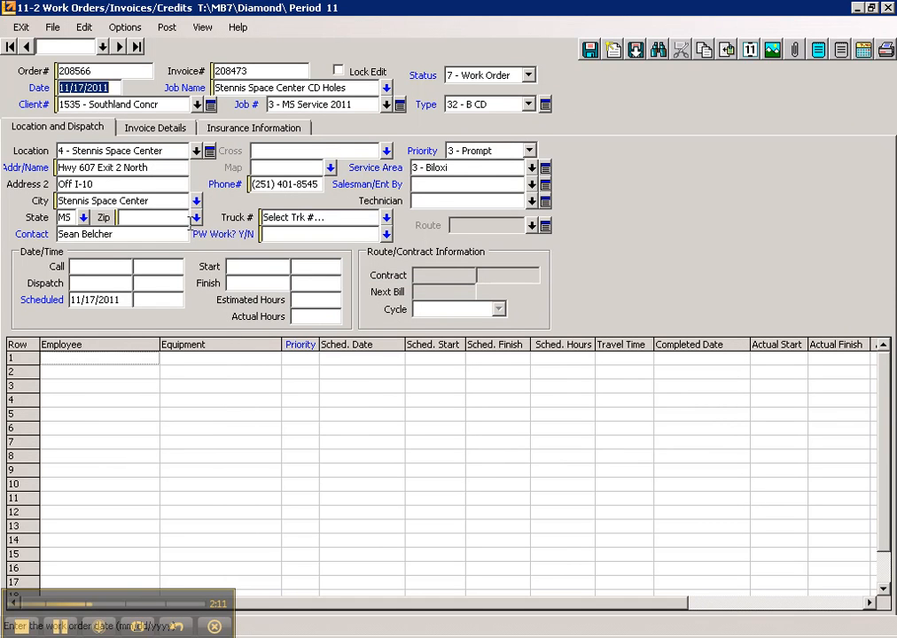
left_click(99, 299)
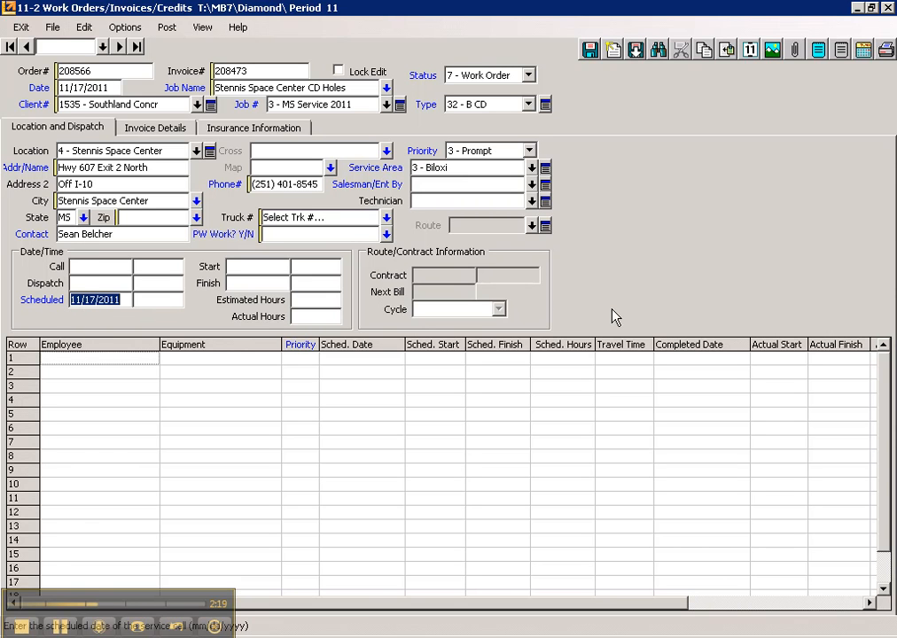
type("11/18")
key("Tab")
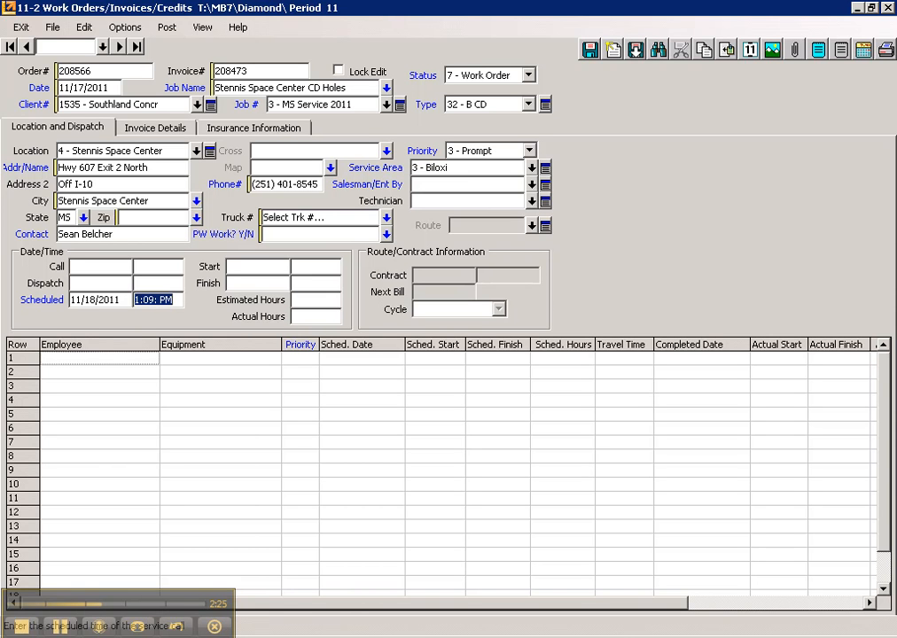
Set the scheduled time of the service call to 06:00 AM.
type("0600")
key("Tab")
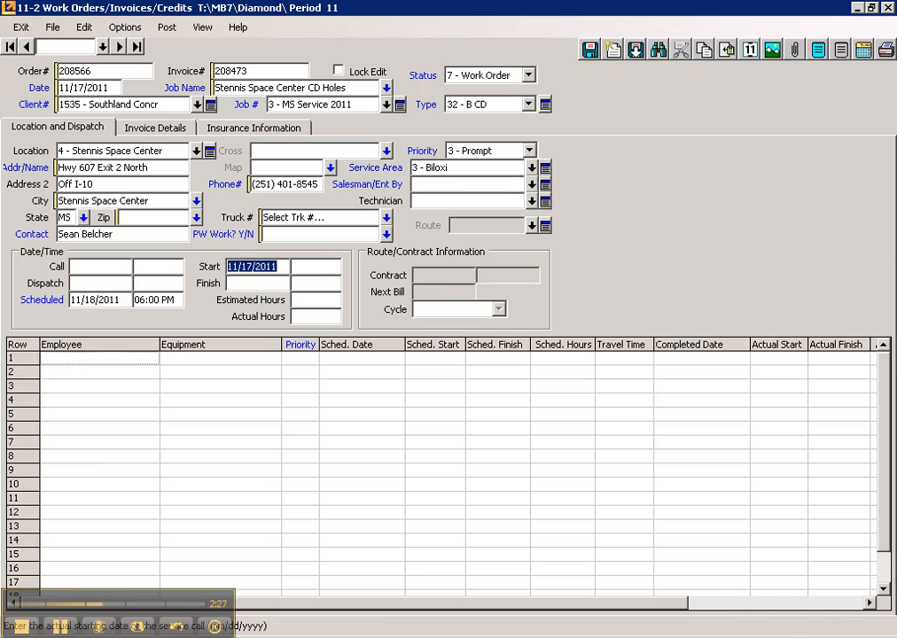
key("shift+Tab")
left_click(181, 300)
key("BackSpace")
key("BackSpace")
type("A")
key("Tab")
key("shift+Tab")
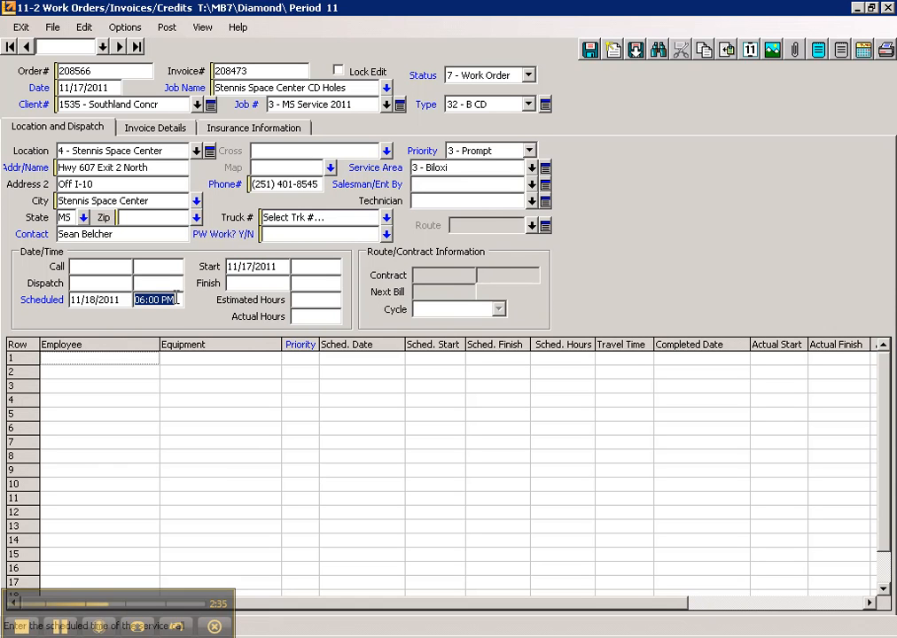
type("0600AM")
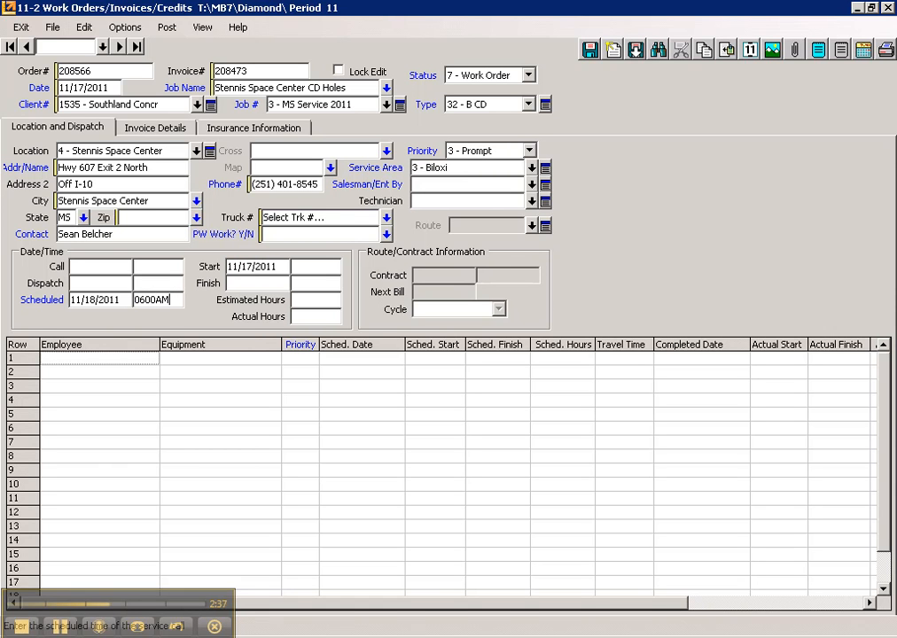
key("Tab")
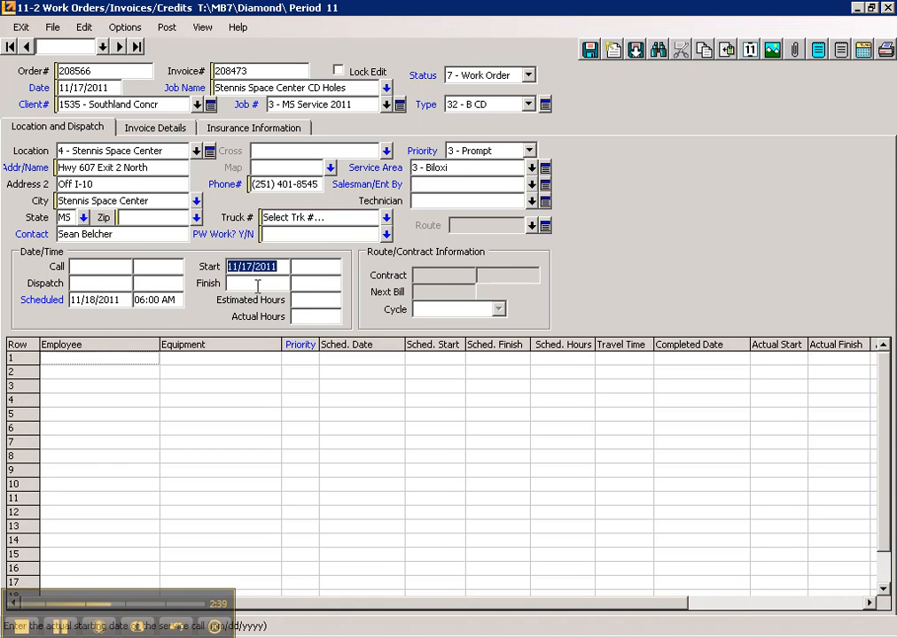
Set the estimated hours for the job to 4.
left_click(314, 299)
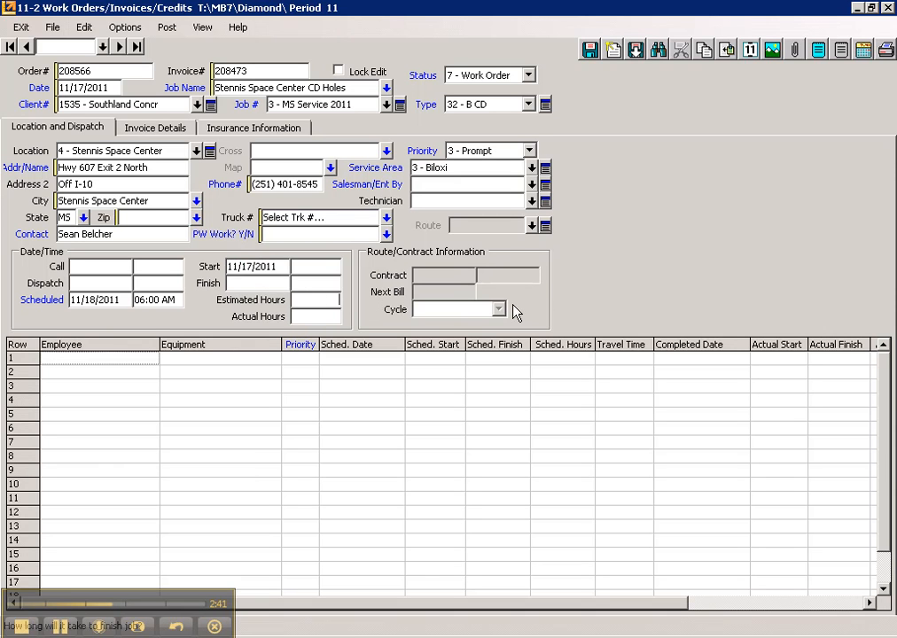
type("4")
key("Tab")
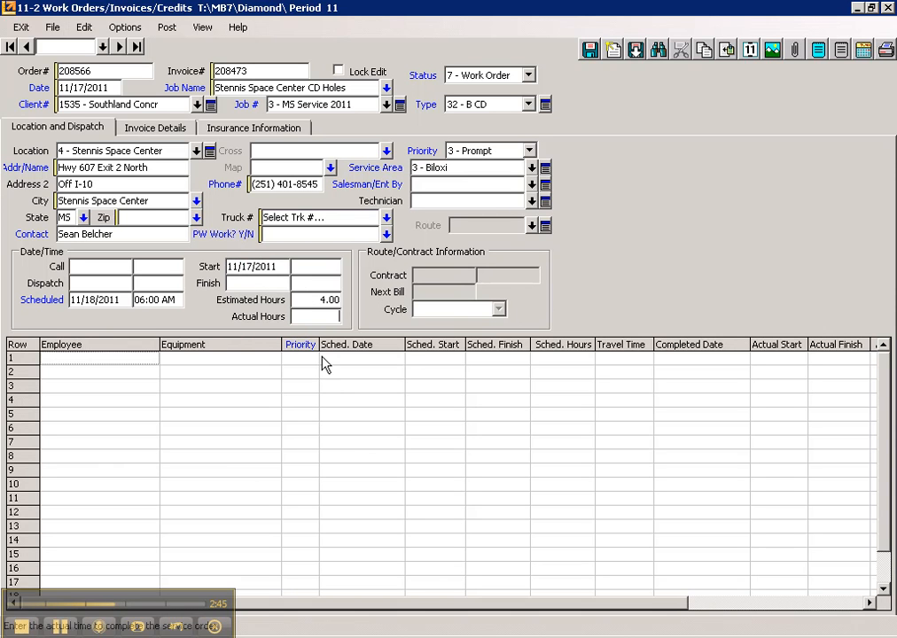
Mark the order as prevailing-wage work by entering Yes for PW Work.
left_click(462, 185)
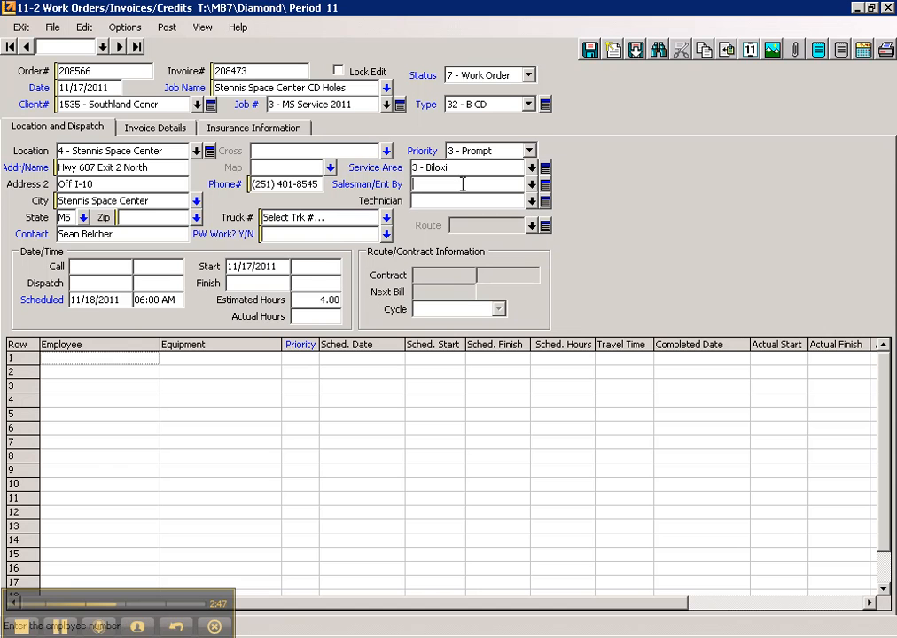
left_click(291, 236)
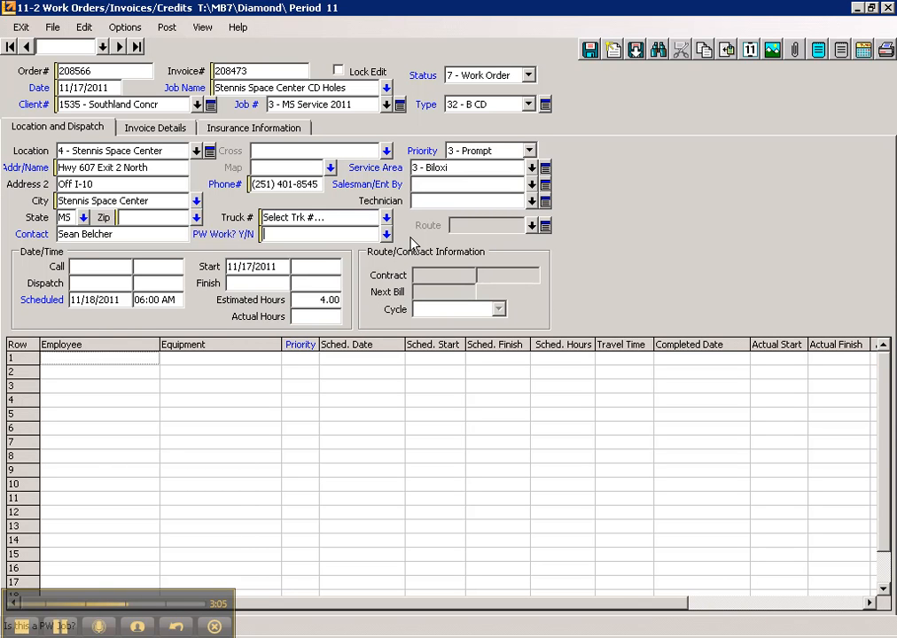
type("Yes")
Fill in the salesman and the technician for the work order by looking up each employee's surname.
left_click(458, 184)
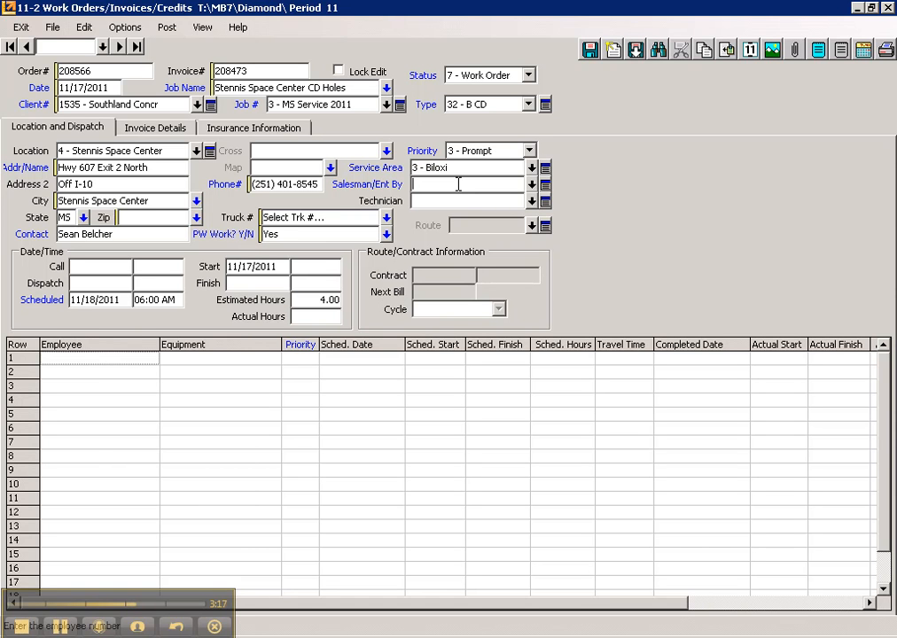
type("webb")
key("Tab")
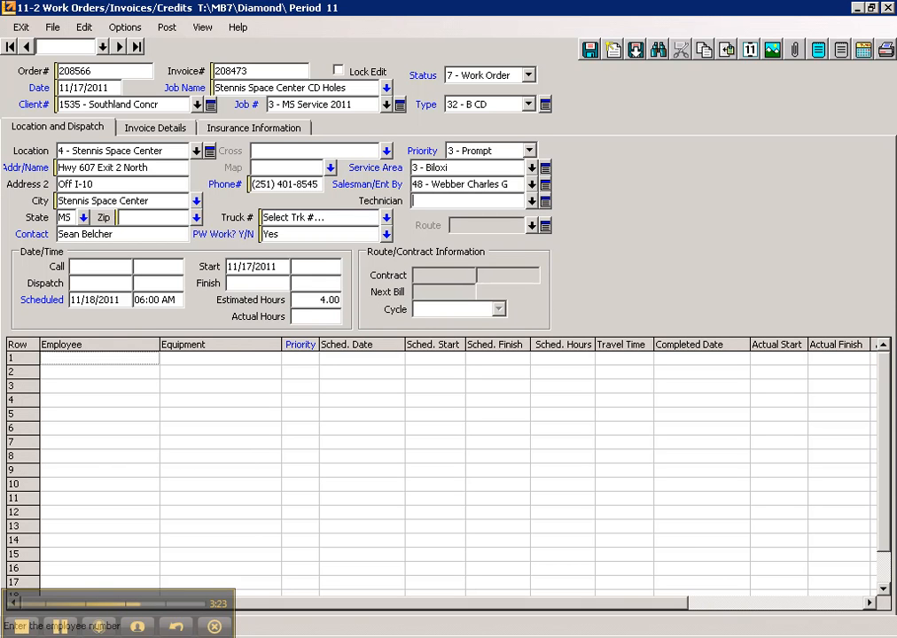
type("gard")
key("Tab")
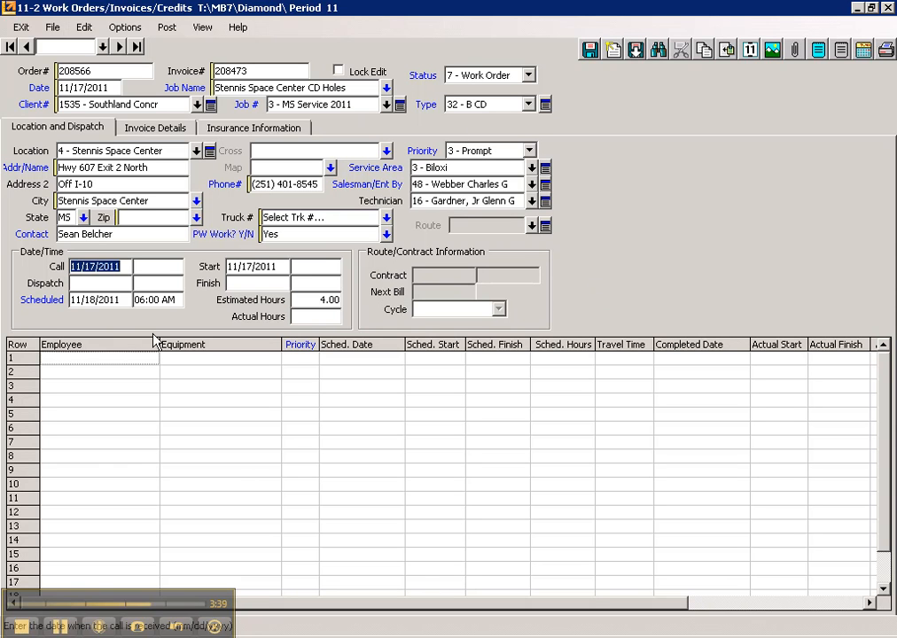
Assign the order's technician as the employee in row 1 of the dispatch grid, leaving the equipment blank.
left_click(95, 366)
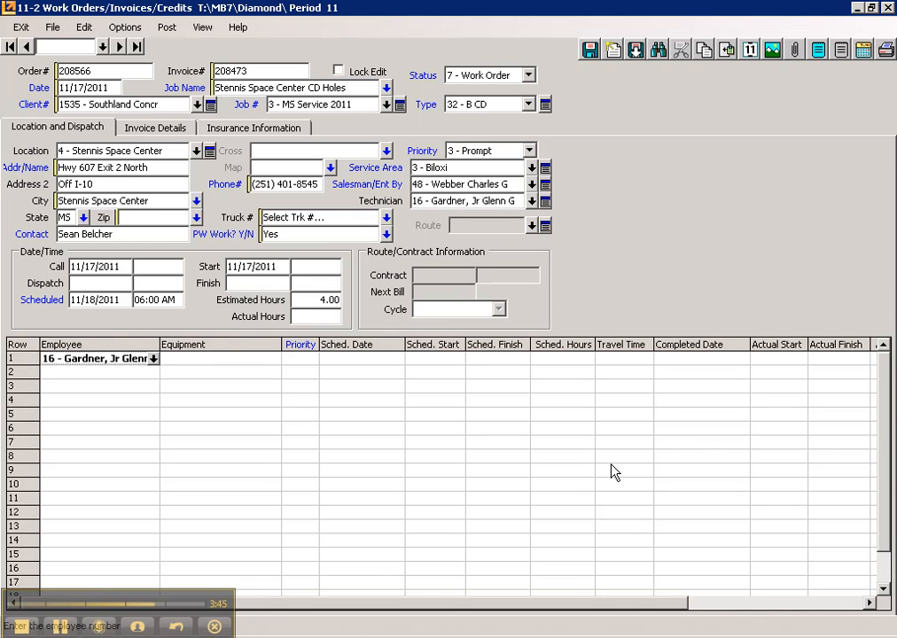
left_click(195, 366)
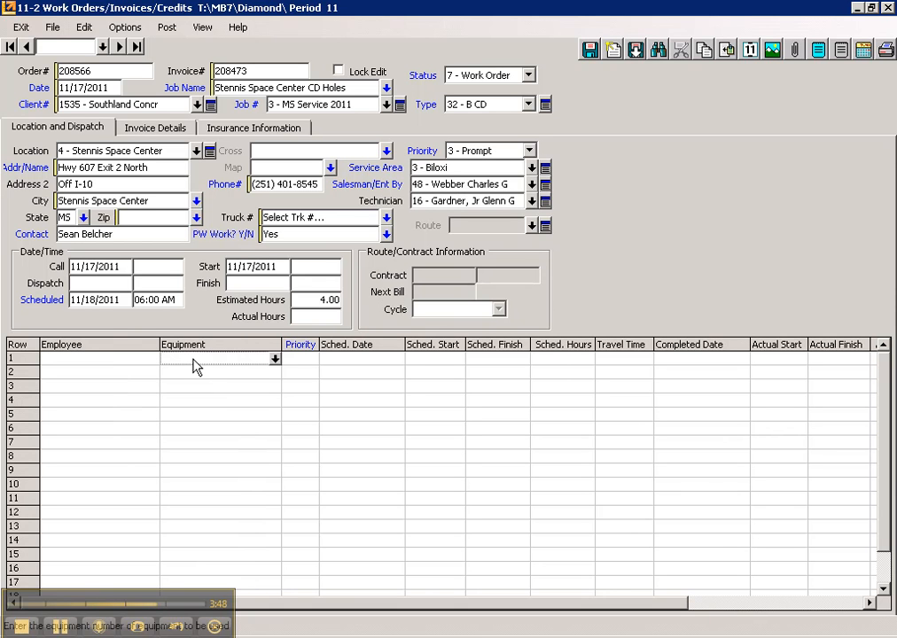
left_click(147, 362)
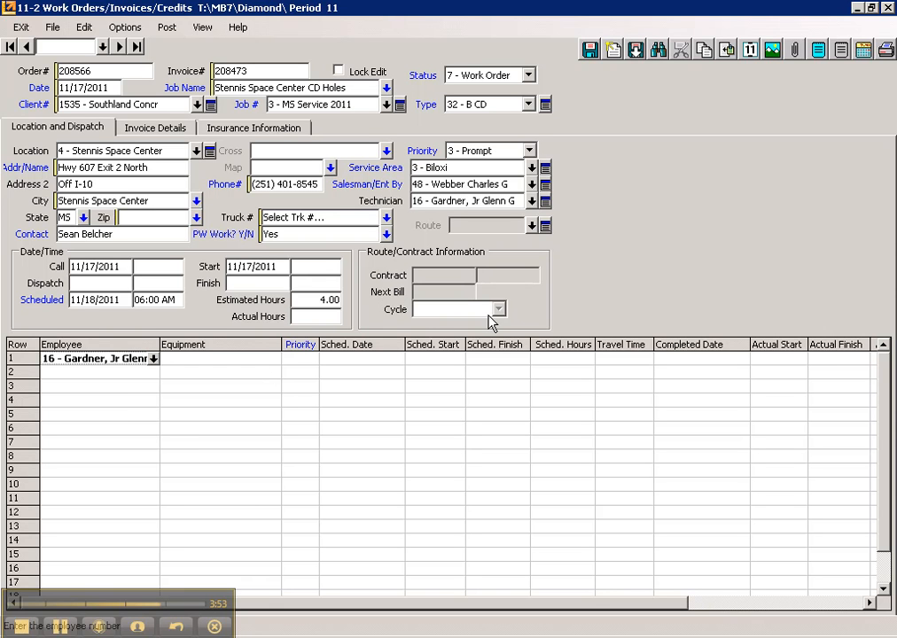
key("Tab")
key("Tab")
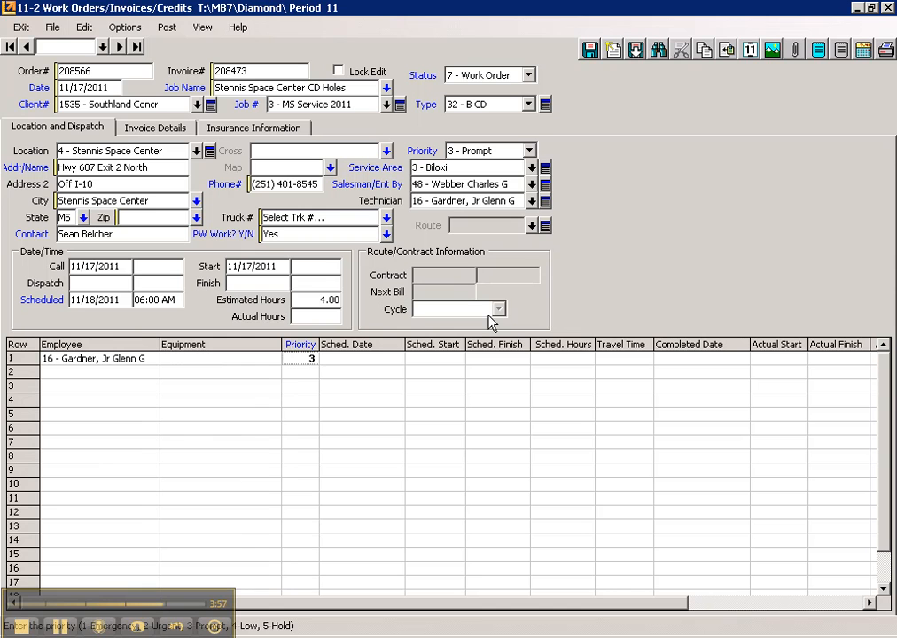
Schedule the technician's dispatch row with priority 3 on 11/18/2011, starting at 06:00 AM and finishing at 10:00 AM.
key("Tab")
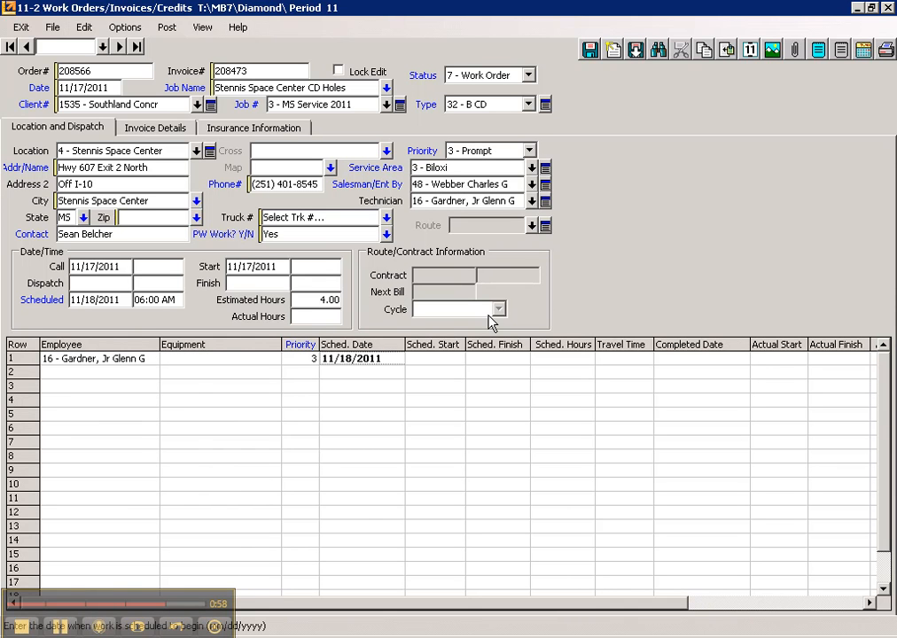
key("Tab")
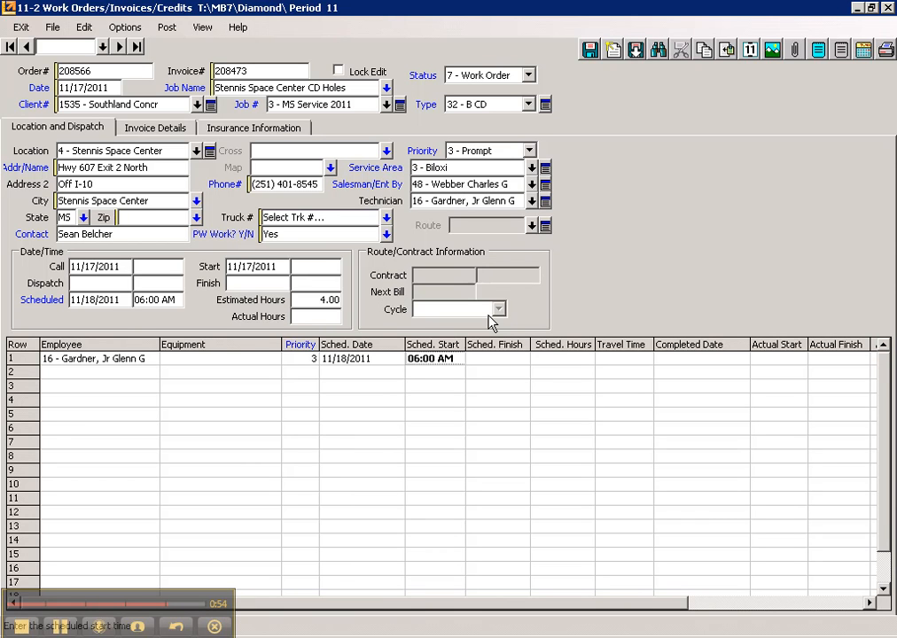
key("Tab")
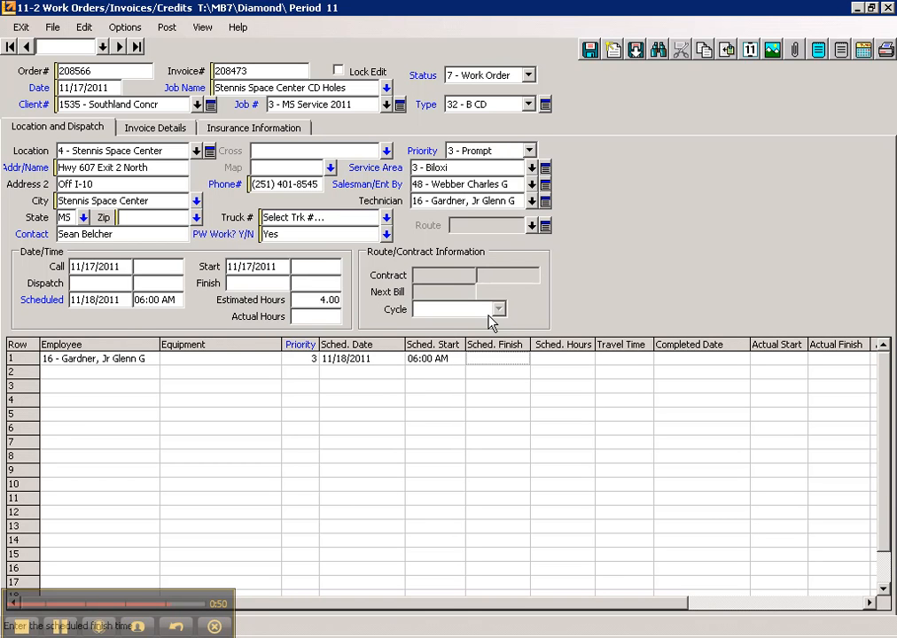
type("1000")
key("Tab")
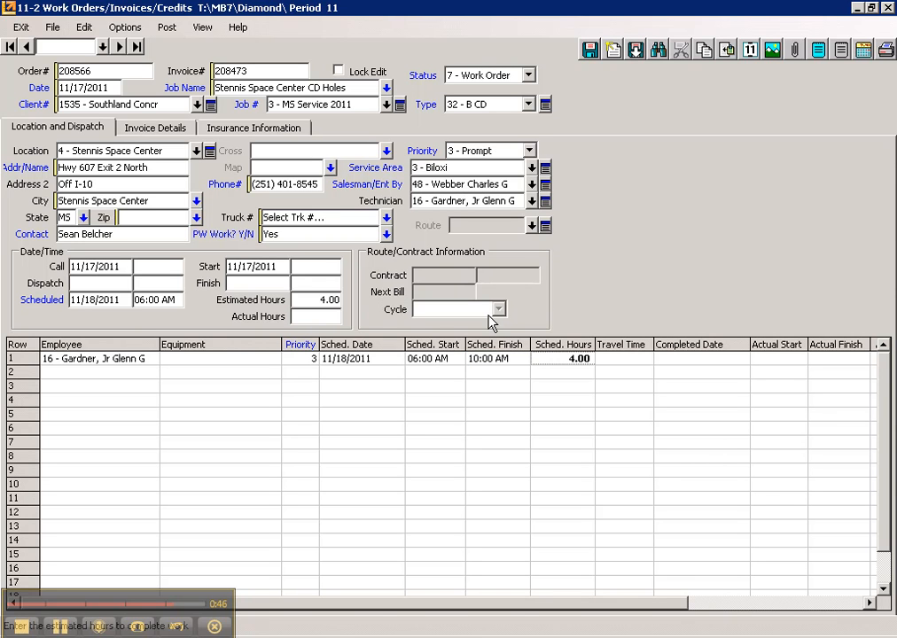
Accept 4.00 scheduled hours and enter a travel time of 1.5 in the technician's dispatch row.
key("Tab")
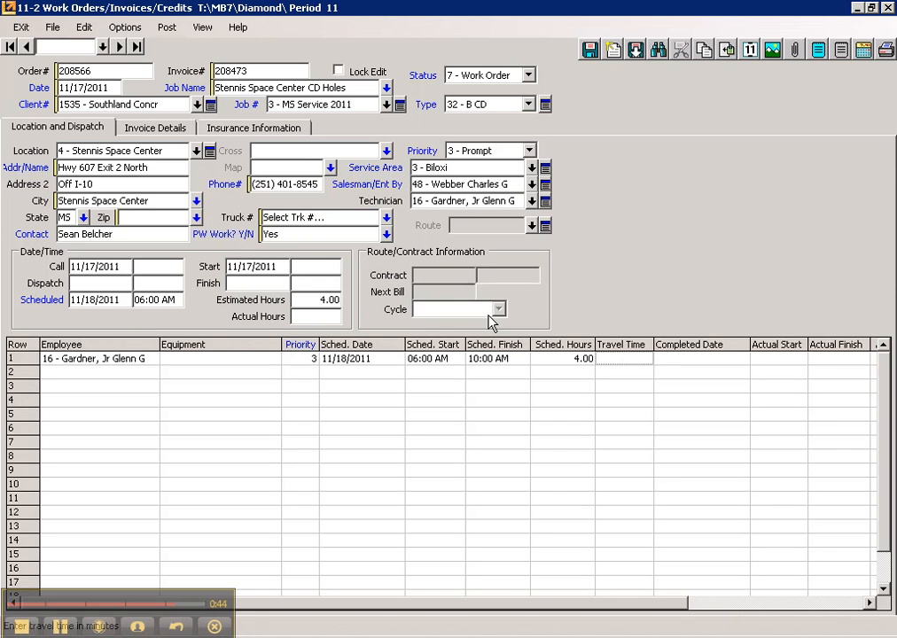
type("1.5")
key("Tab")
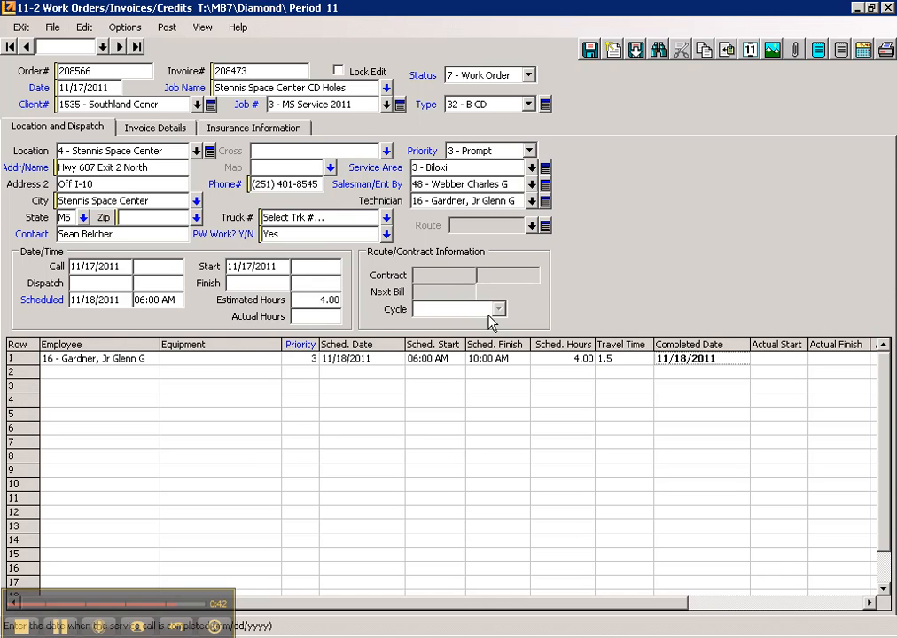